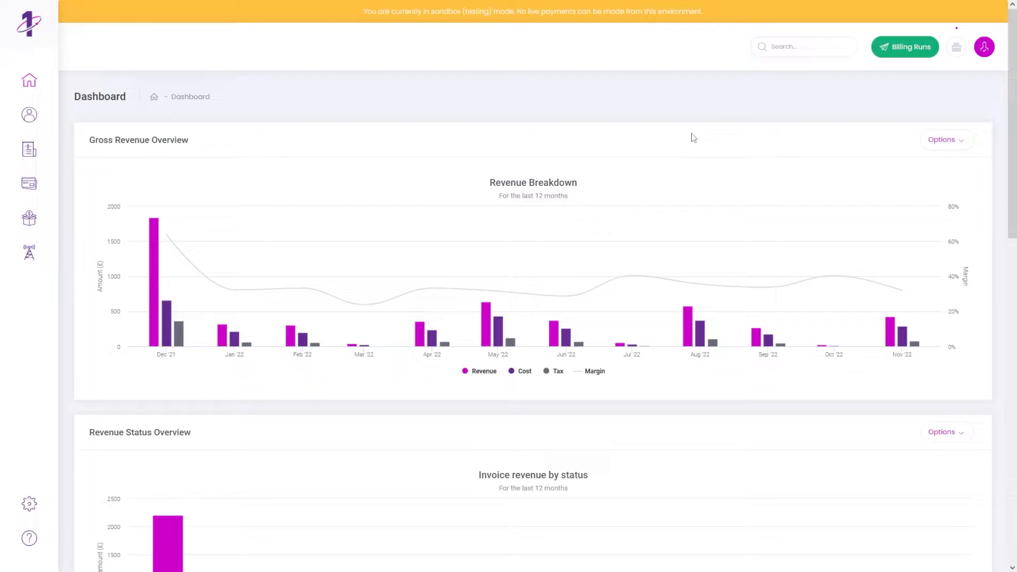
Start a new billing run and review its billing period options.
click(903, 53)
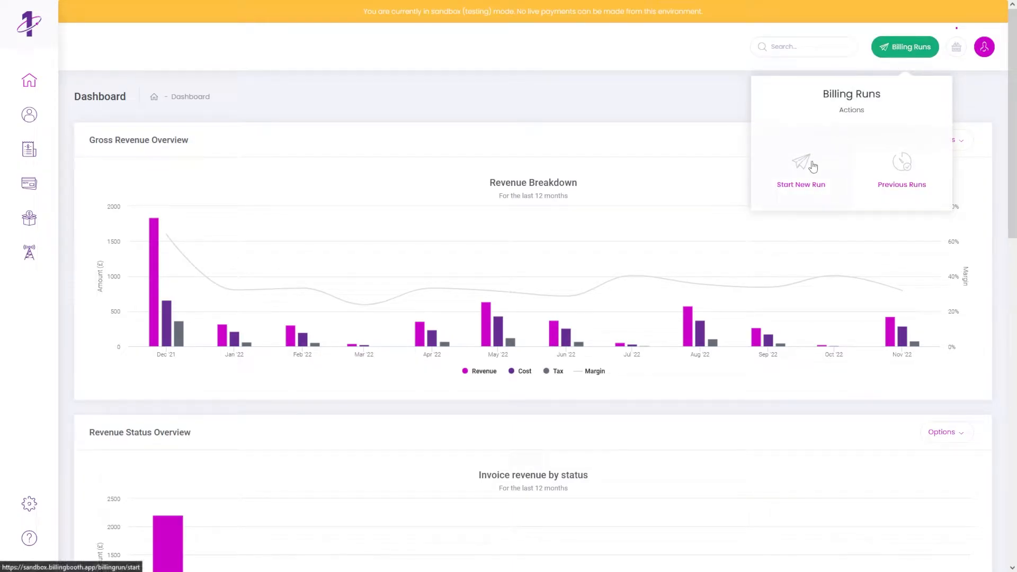
click(814, 165)
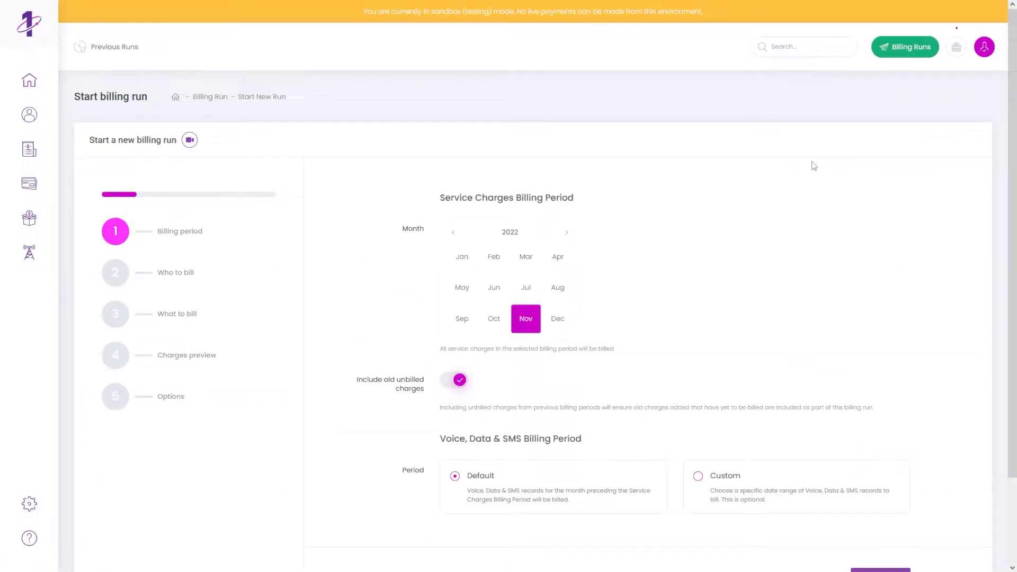
scroll(787, 184, down, 2)
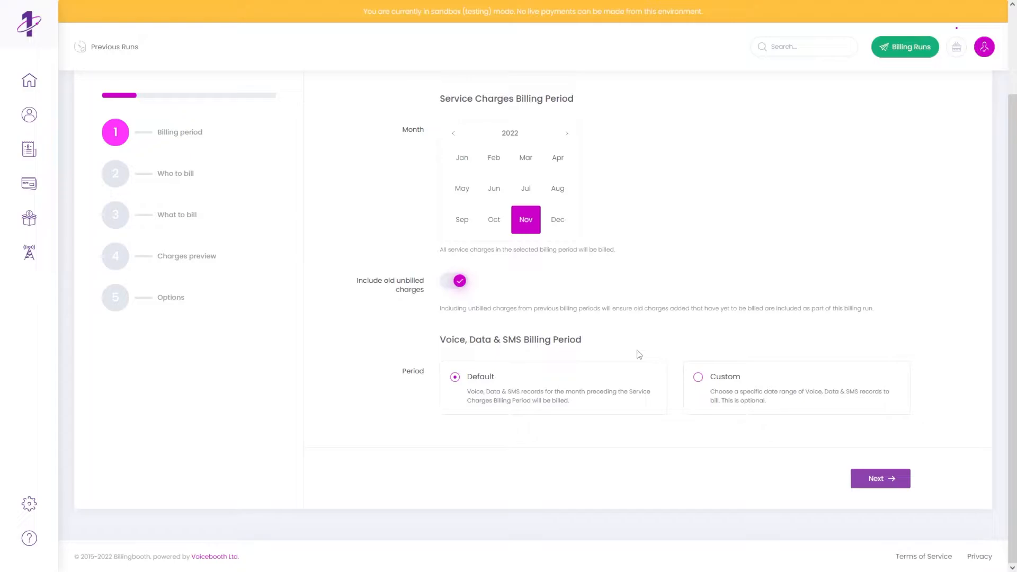
Try a custom date range for the Voice, Data & SMS billing period and cancel the date selection.
click(699, 378)
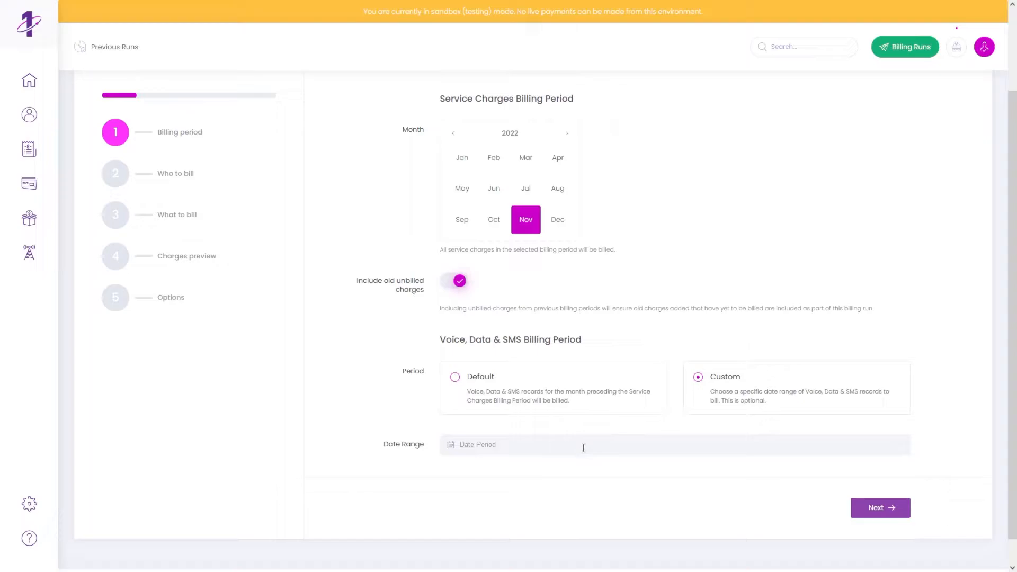
click(584, 446)
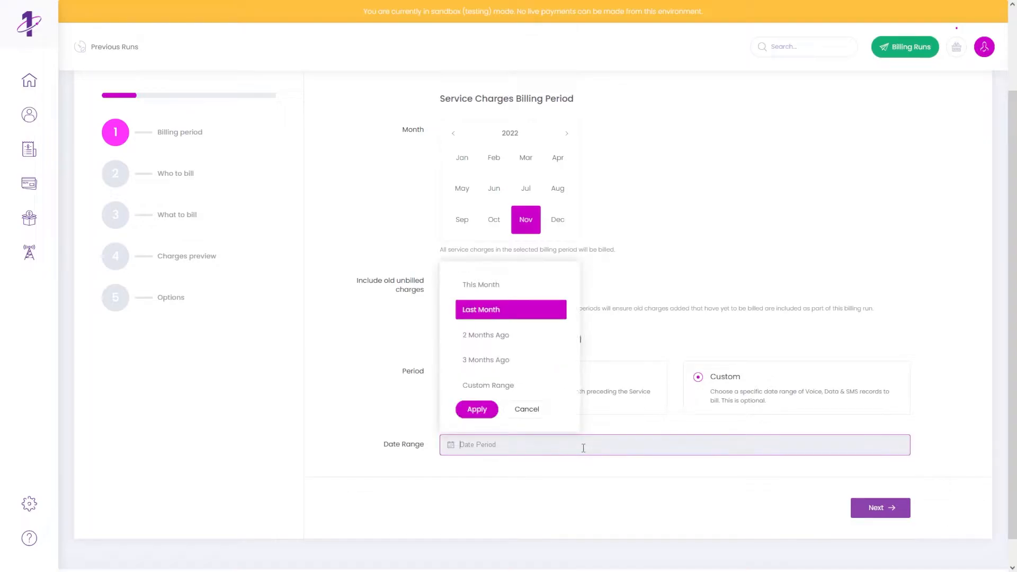
click(503, 390)
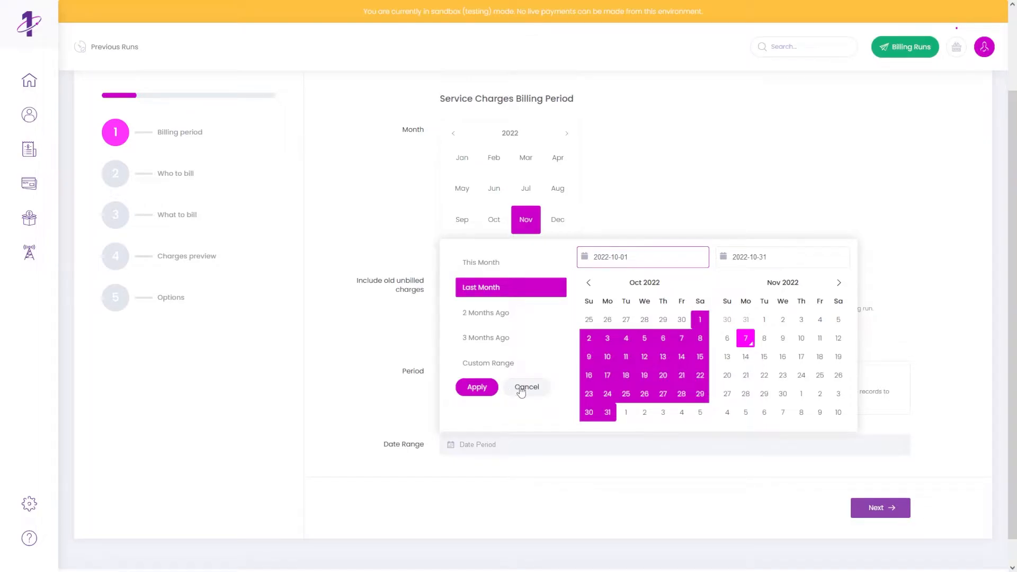
click(525, 387)
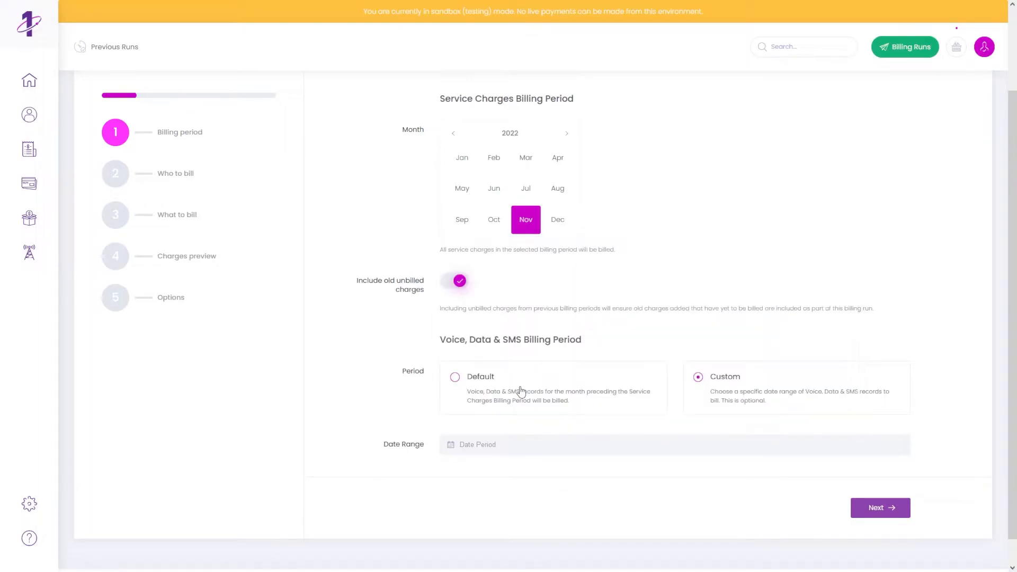
Set the Voice, Data & SMS billing period to Default and continue to choosing who to bill.
click(456, 378)
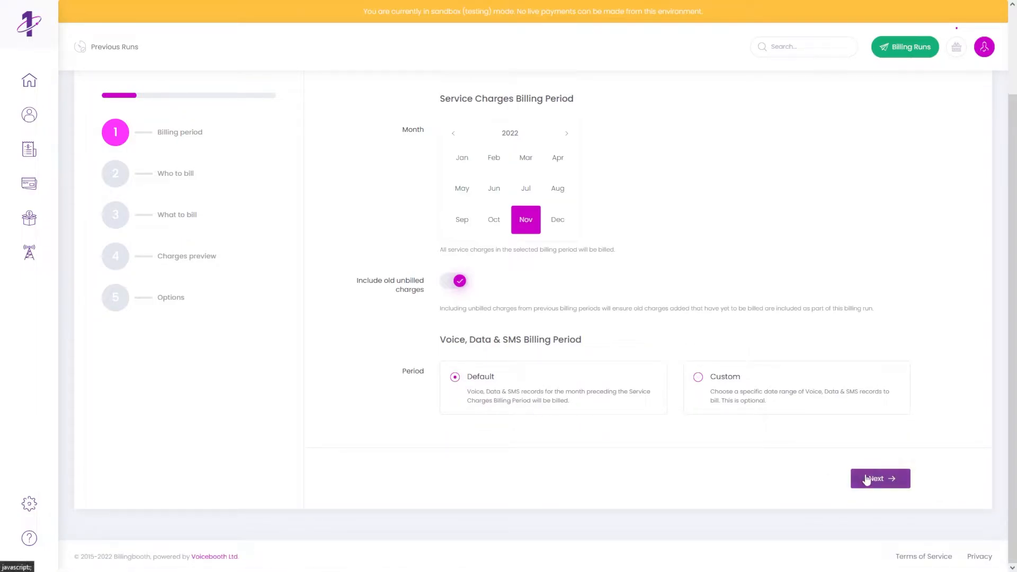
click(870, 479)
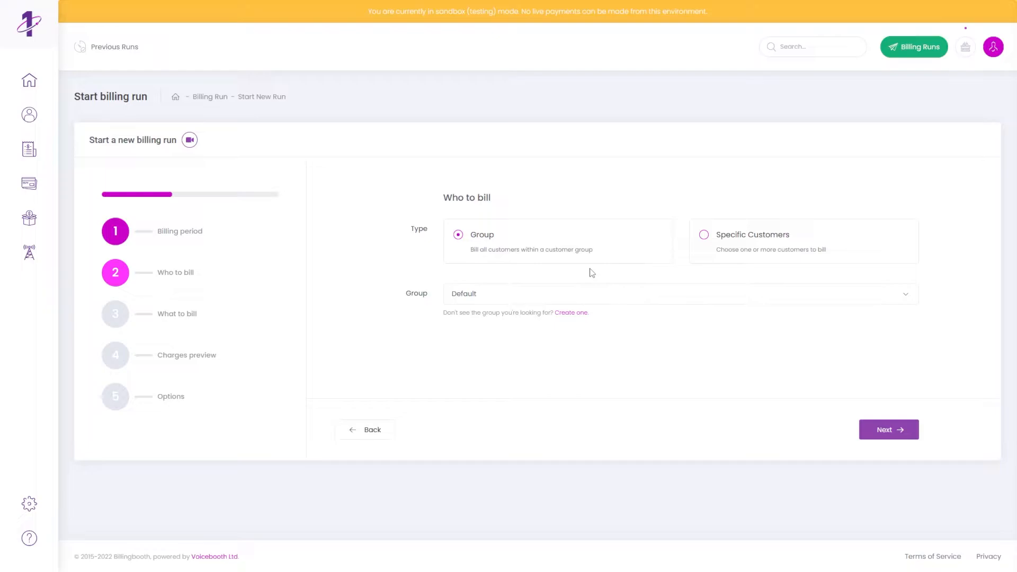
Choose Anniversary Group as the group to bill and look through its anniversary billing day options.
click(586, 295)
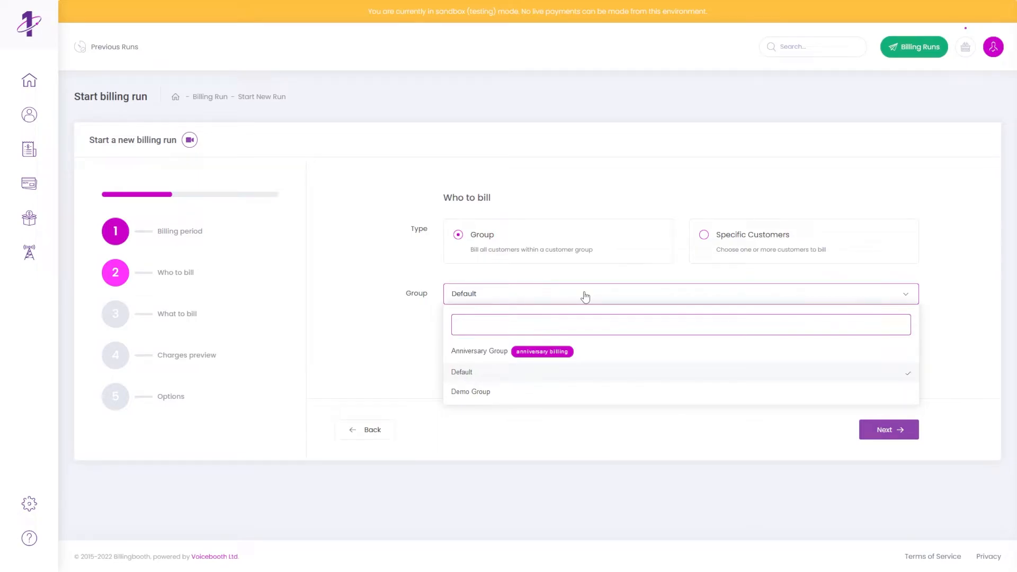
click(496, 353)
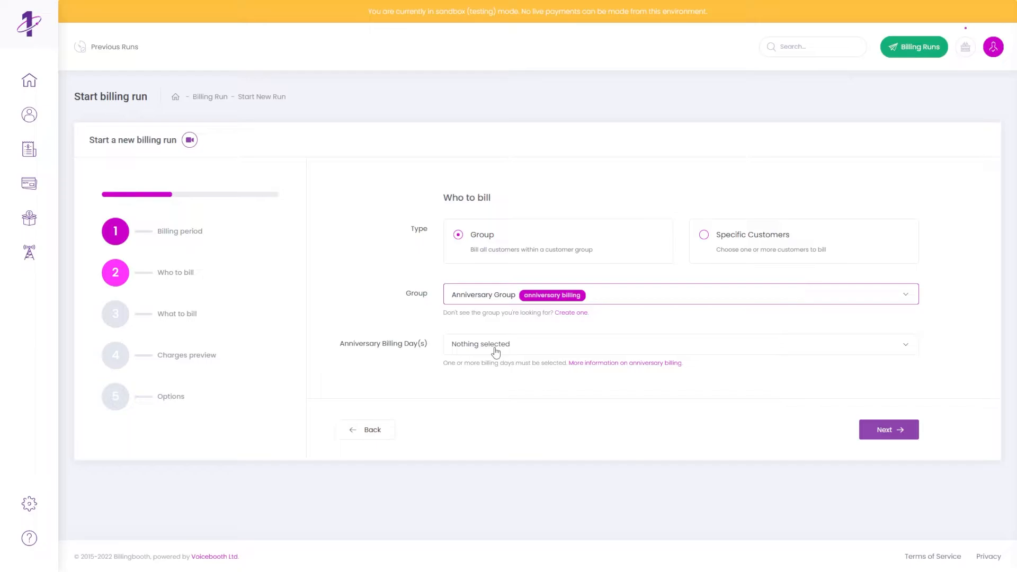
click(528, 345)
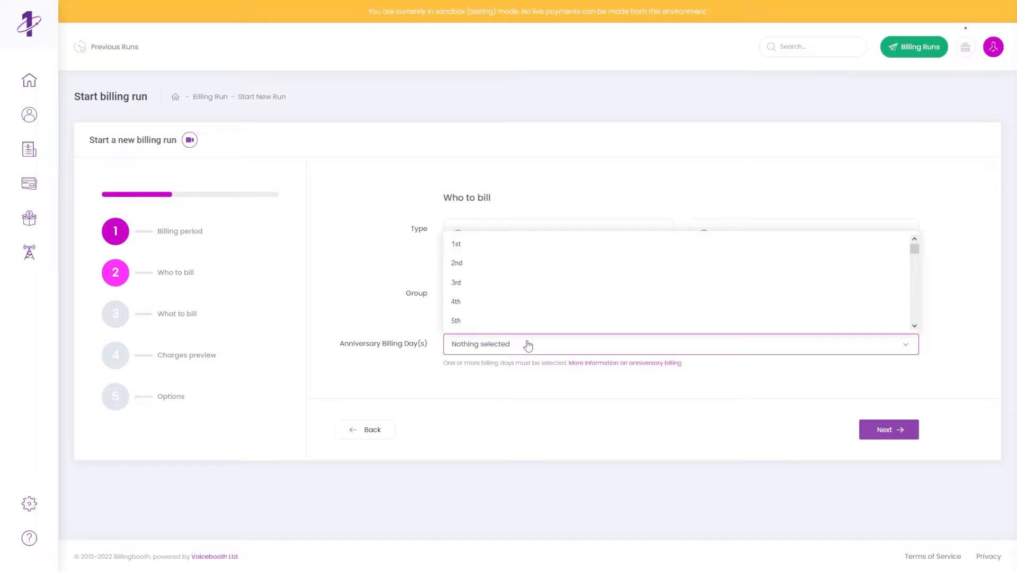
click(528, 345)
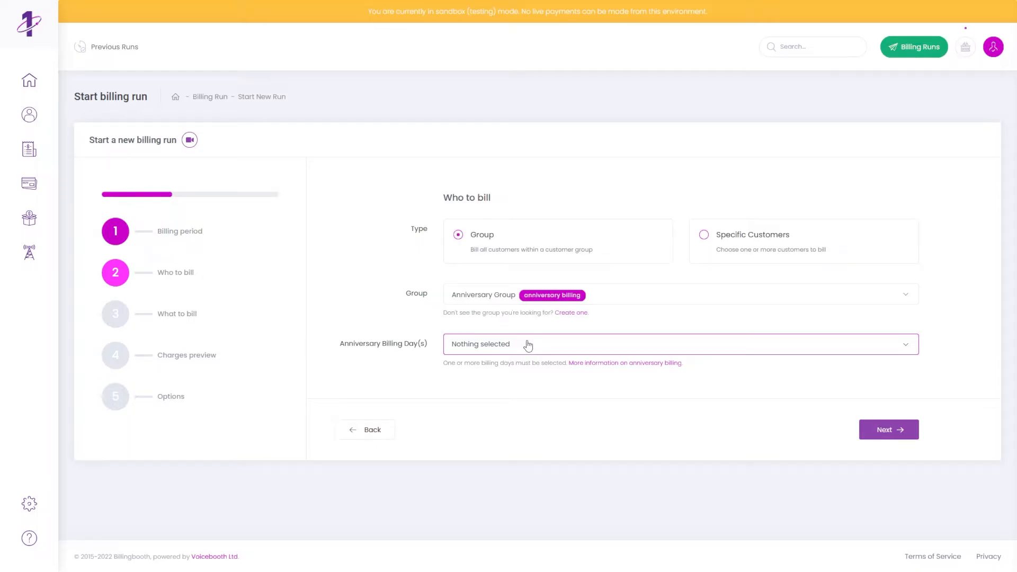
Switch to billing specific customers and add Glamoury Valley and Vident Limited.
click(706, 238)
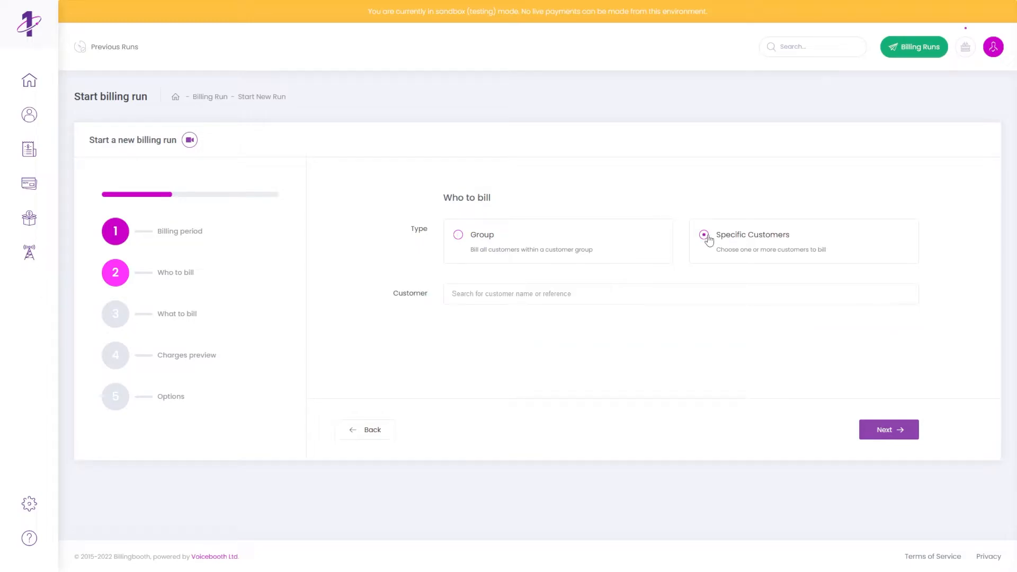
click(623, 290)
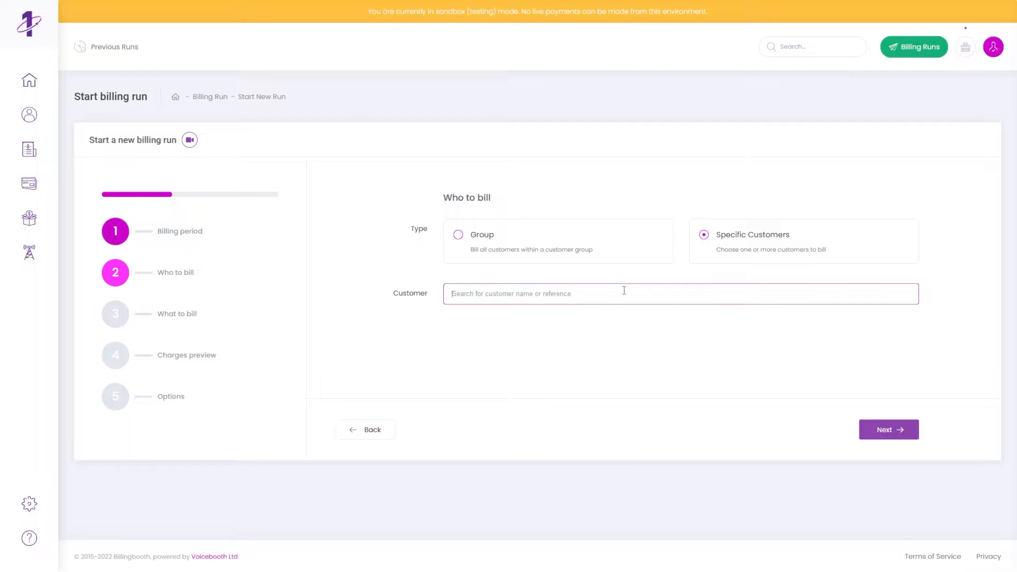
text(Glam)
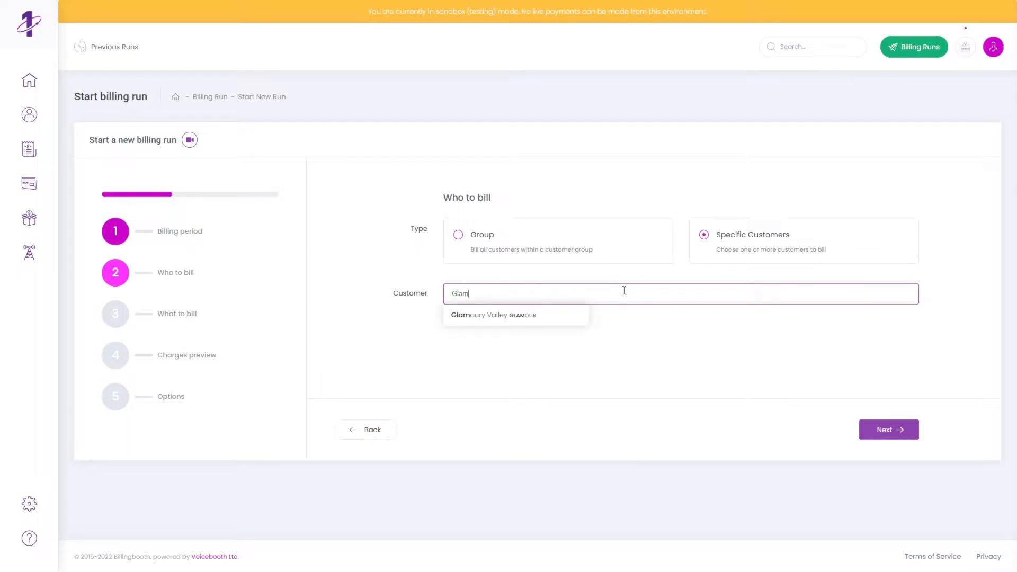
click(554, 317)
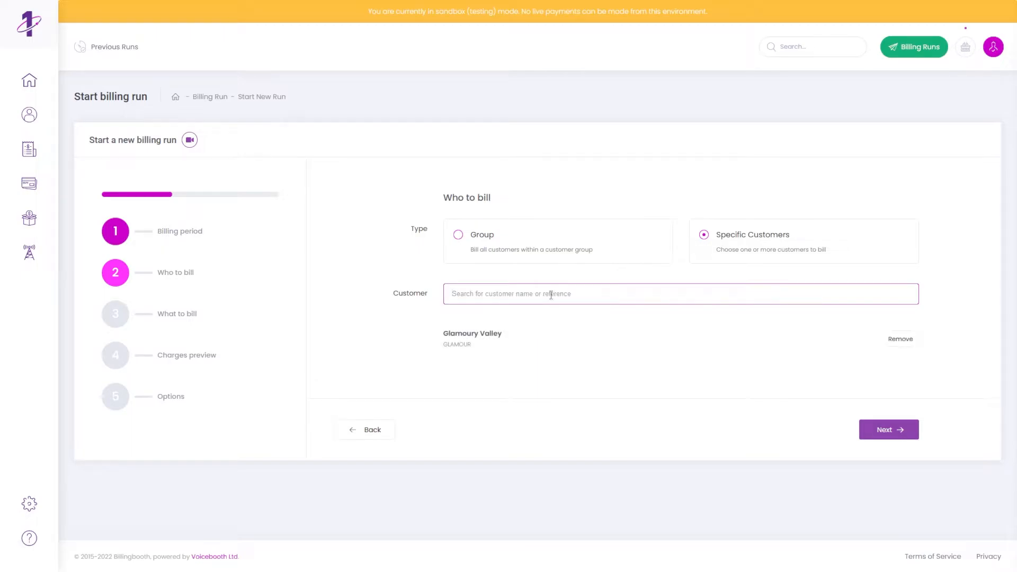
text(Viden)
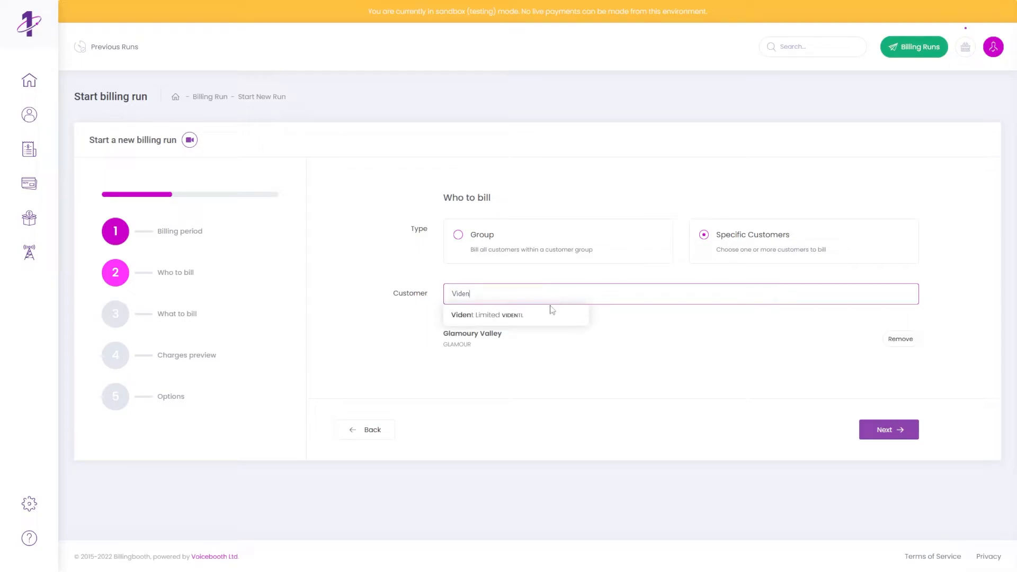
click(551, 318)
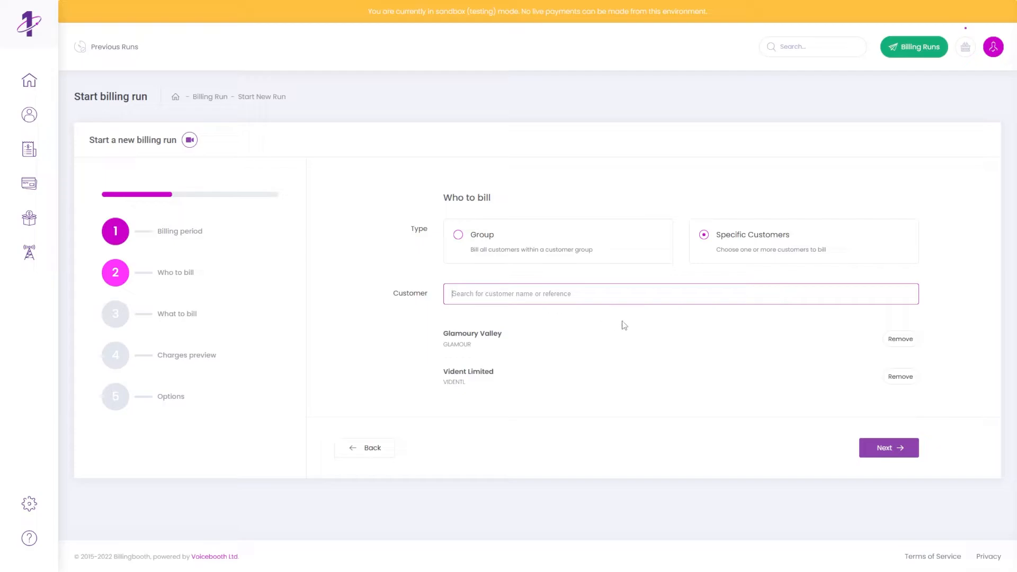
Remove Glamoury Valley and Vident Limited from the customers to bill.
click(893, 346)
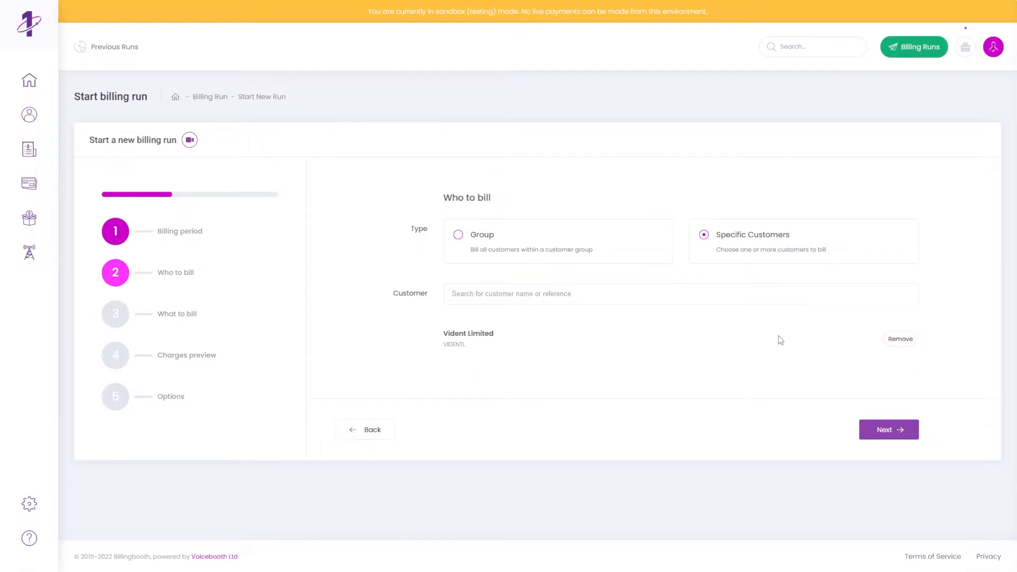
click(894, 344)
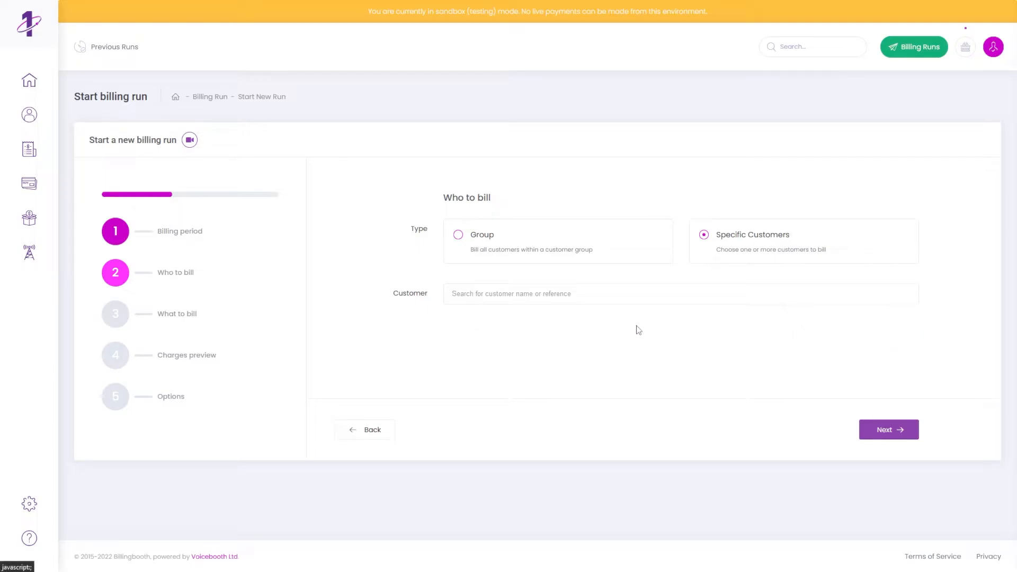
Bill by group with Demo Group selected and continue to choosing what to bill.
click(459, 236)
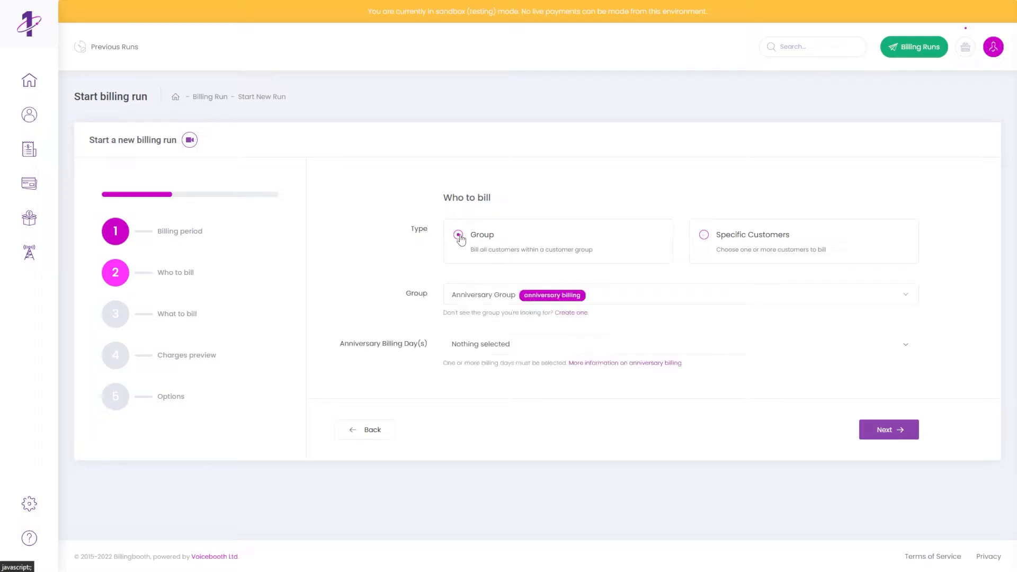
click(474, 300)
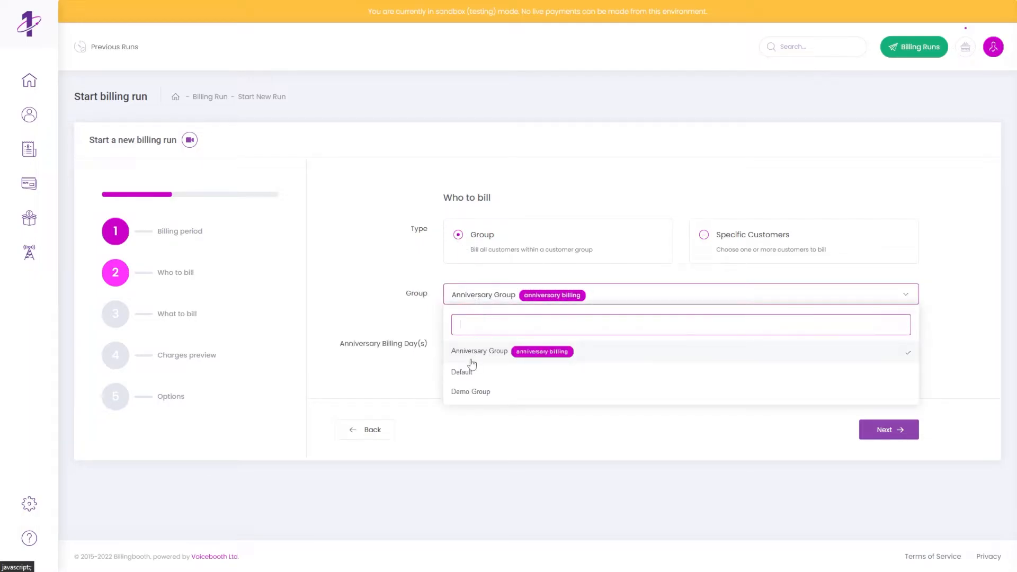
click(467, 392)
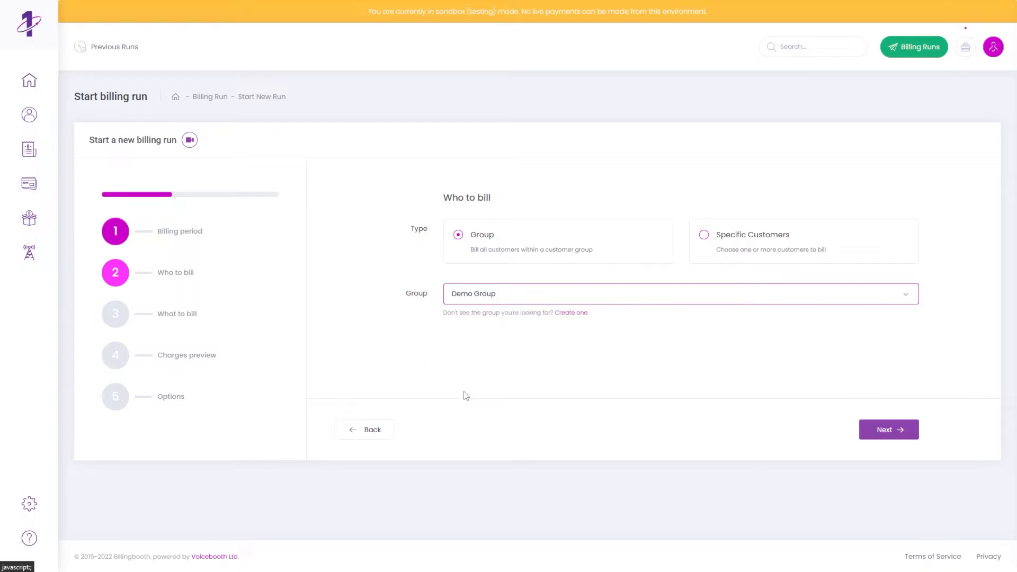
click(866, 434)
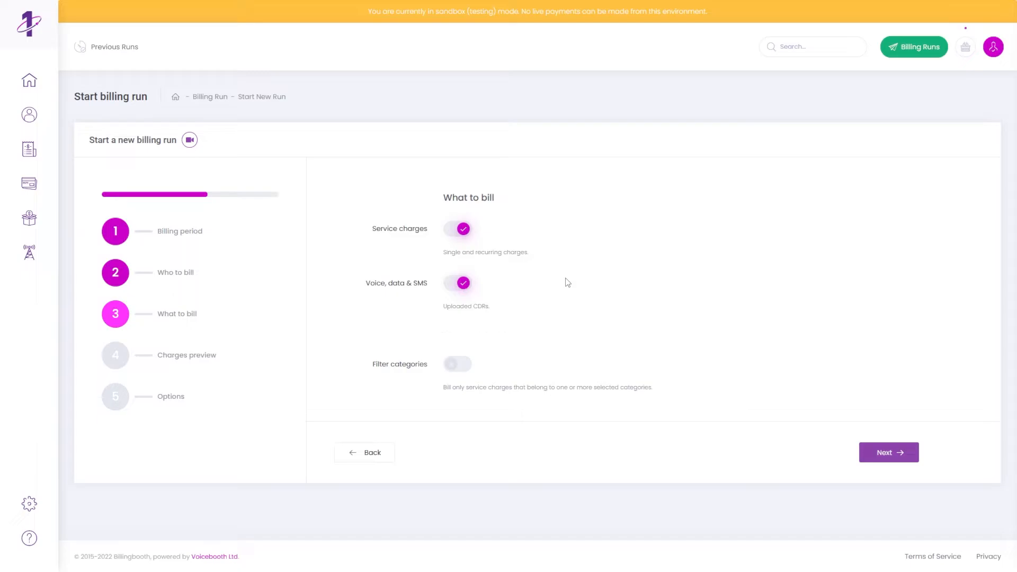
Turn Voice, data & SMS billing off and on again, and do the same for service charges.
click(456, 287)
click(456, 288)
click(455, 233)
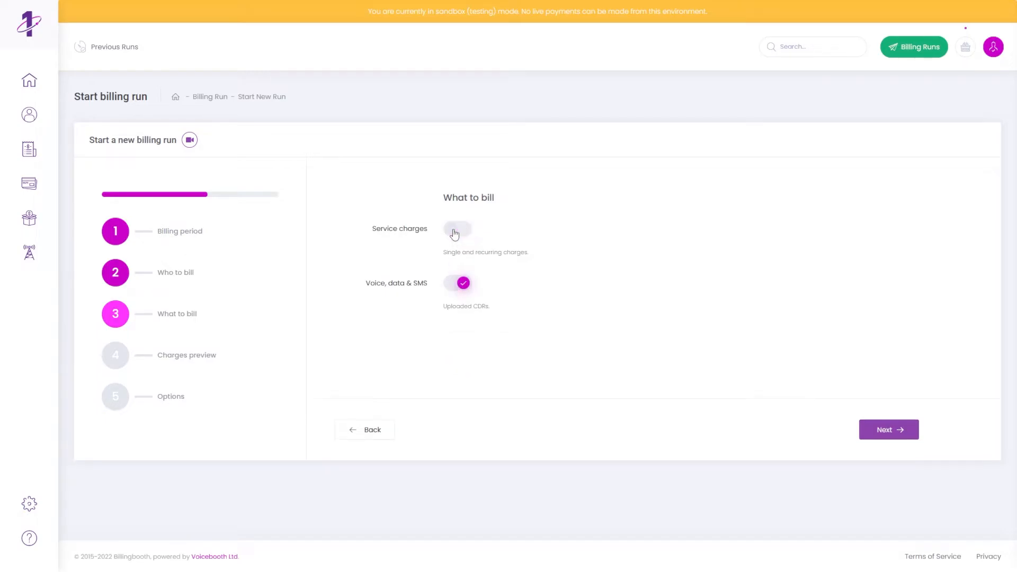
click(455, 233)
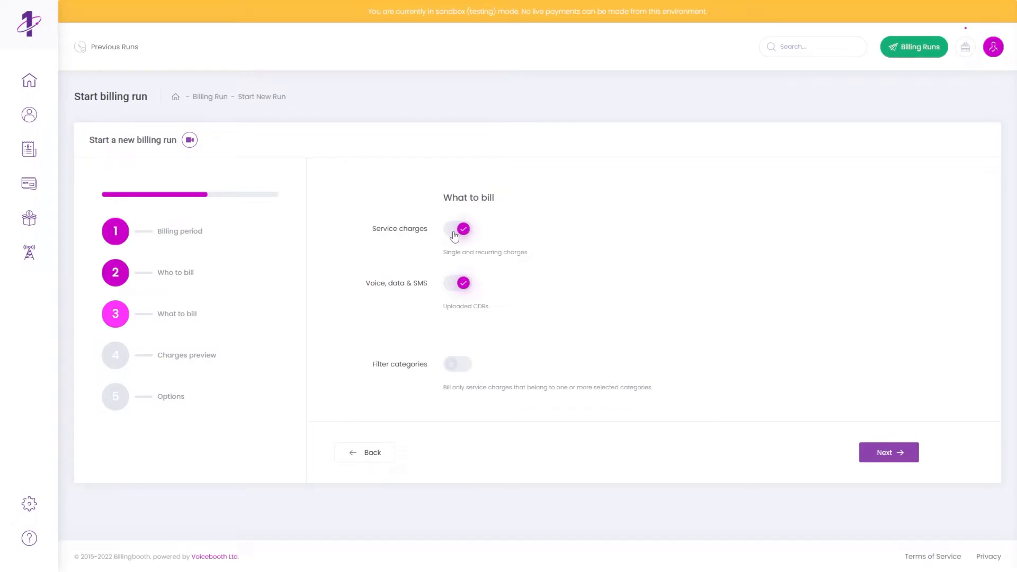
Enable category filtering for service charges and add Mobile as a filter.
click(459, 365)
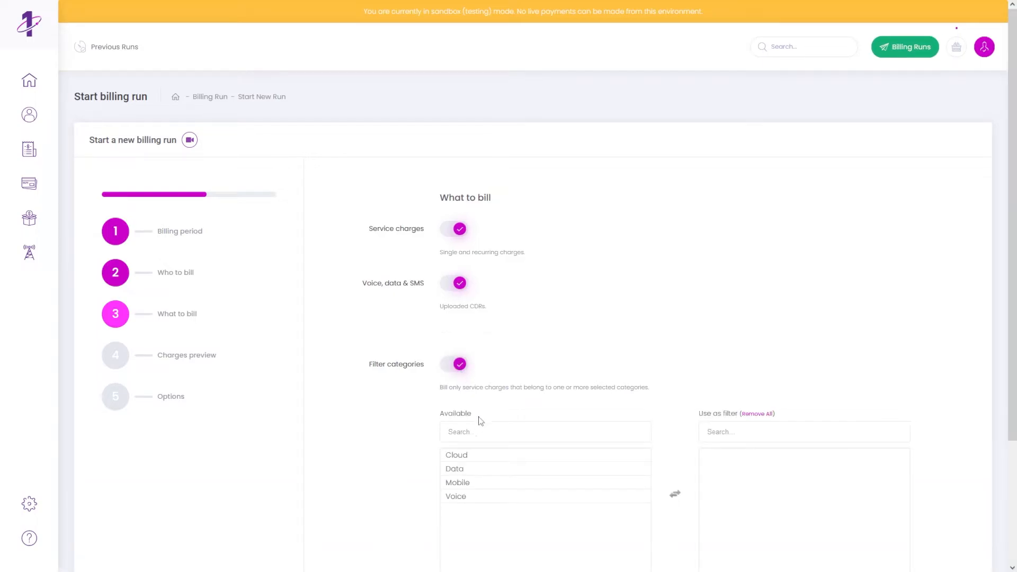
click(484, 482)
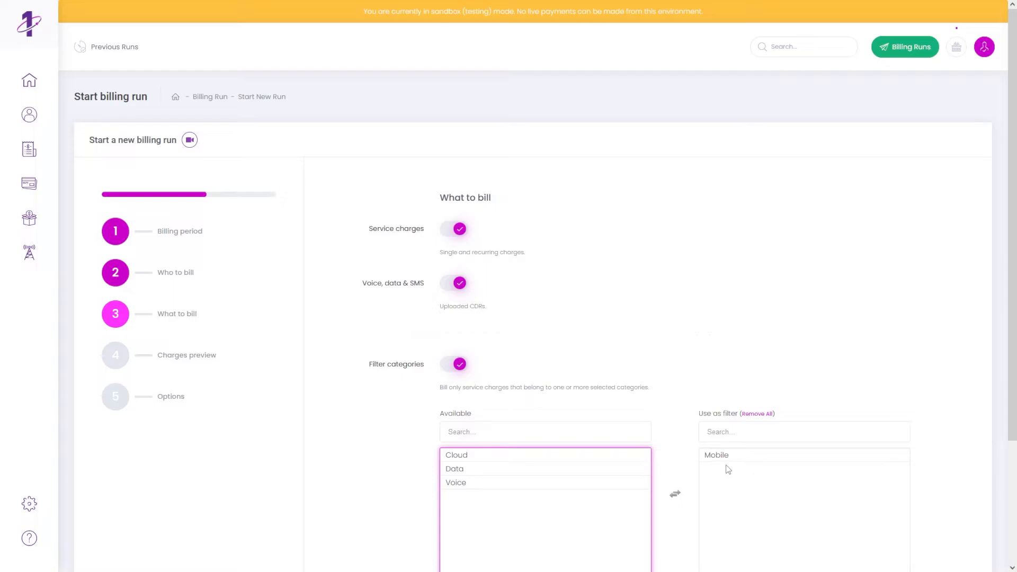
Disable category filtering and continue to the charges preview.
click(448, 369)
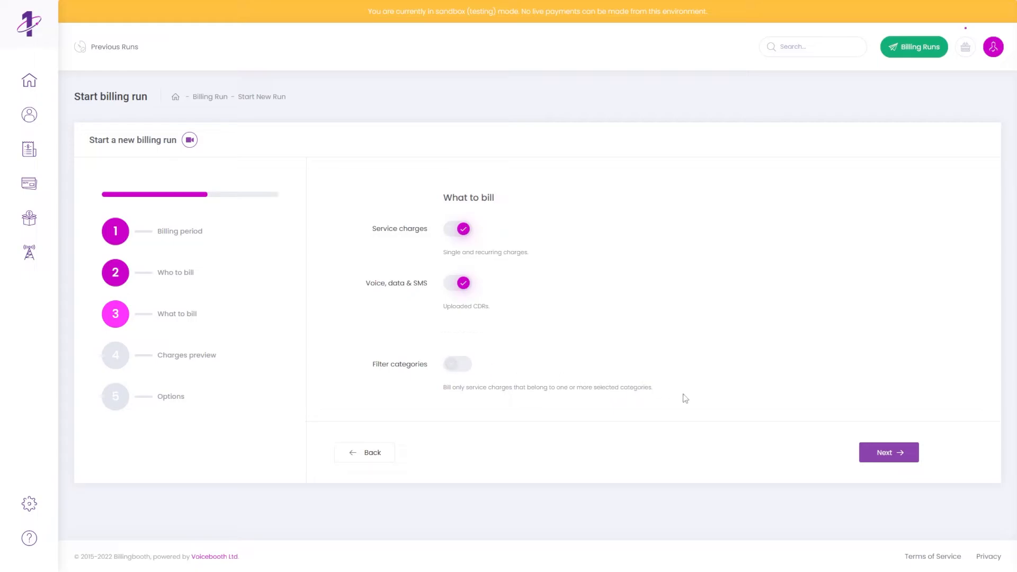
click(869, 454)
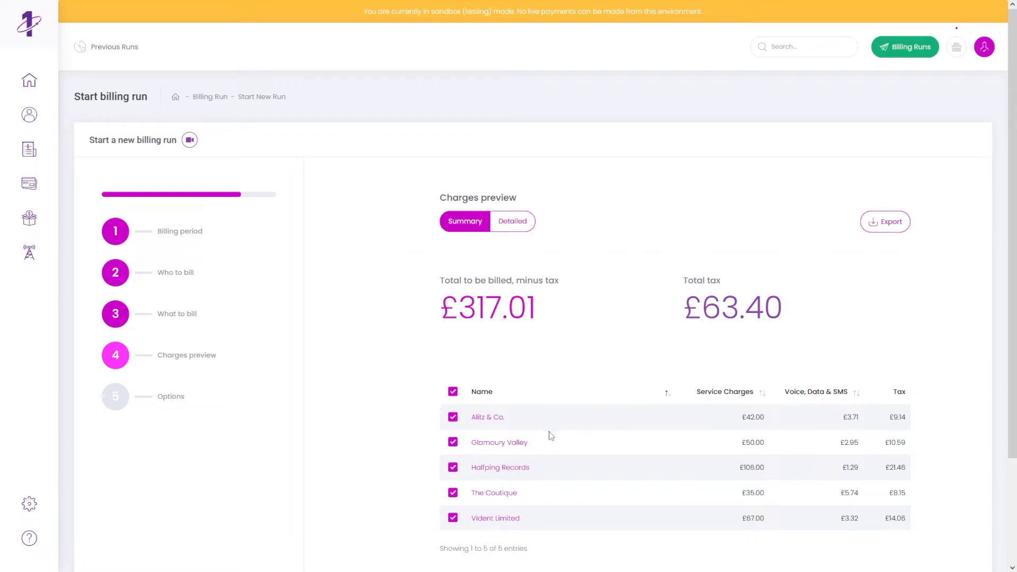
Exclude Halfping Records and Alitz & Co. from the billing run, and include both customers again.
click(453, 468)
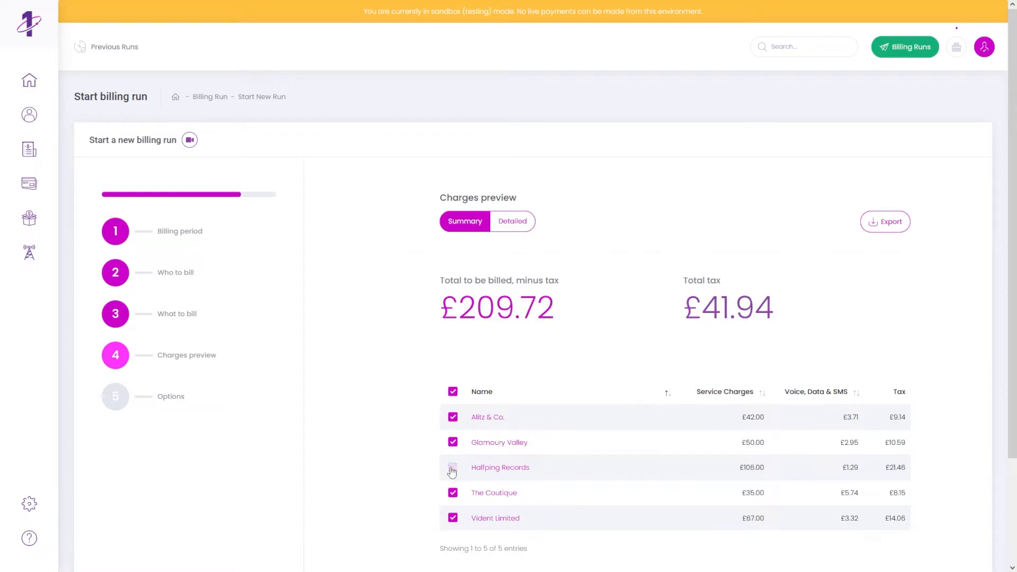
click(453, 418)
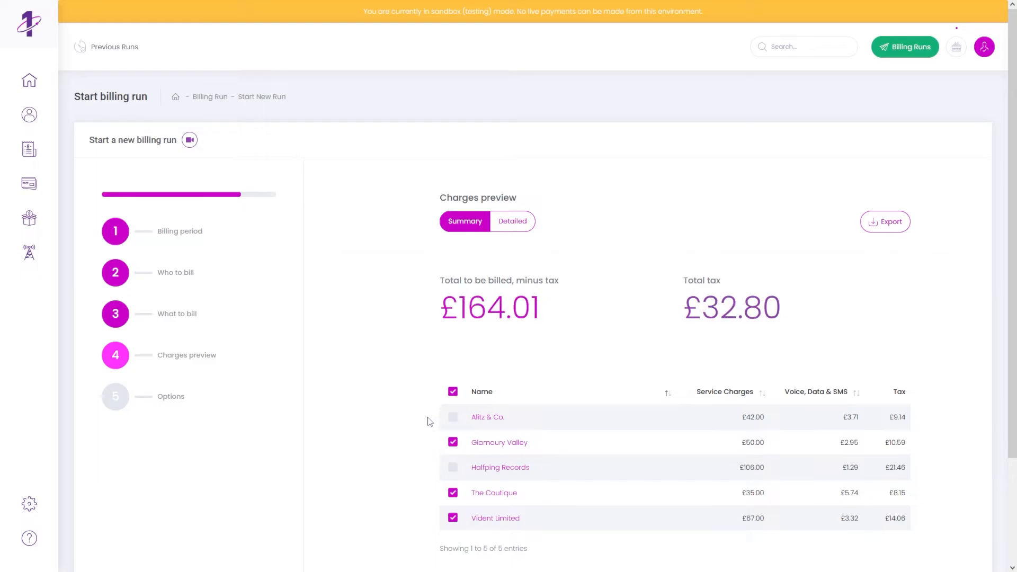
click(453, 417)
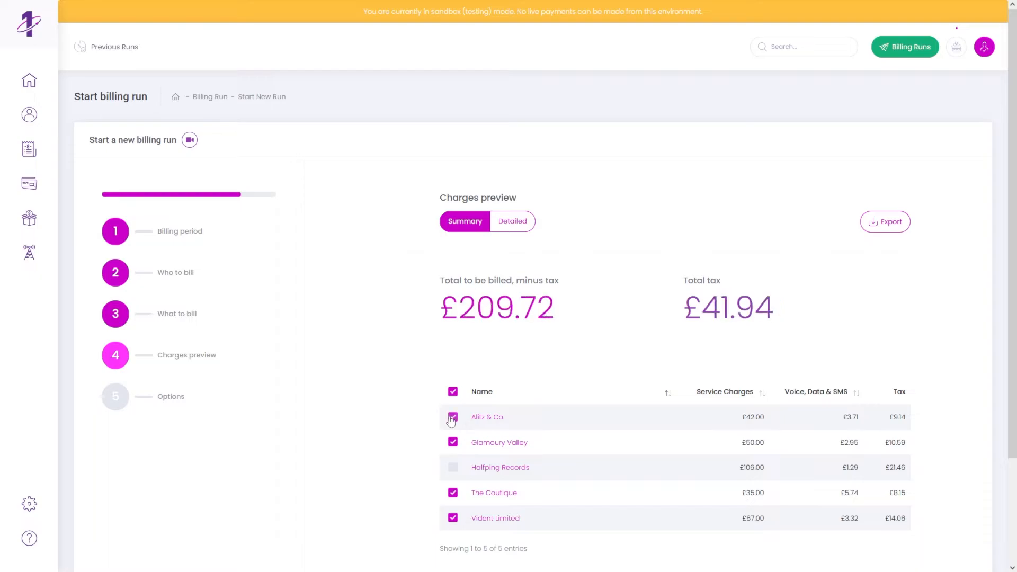
click(453, 467)
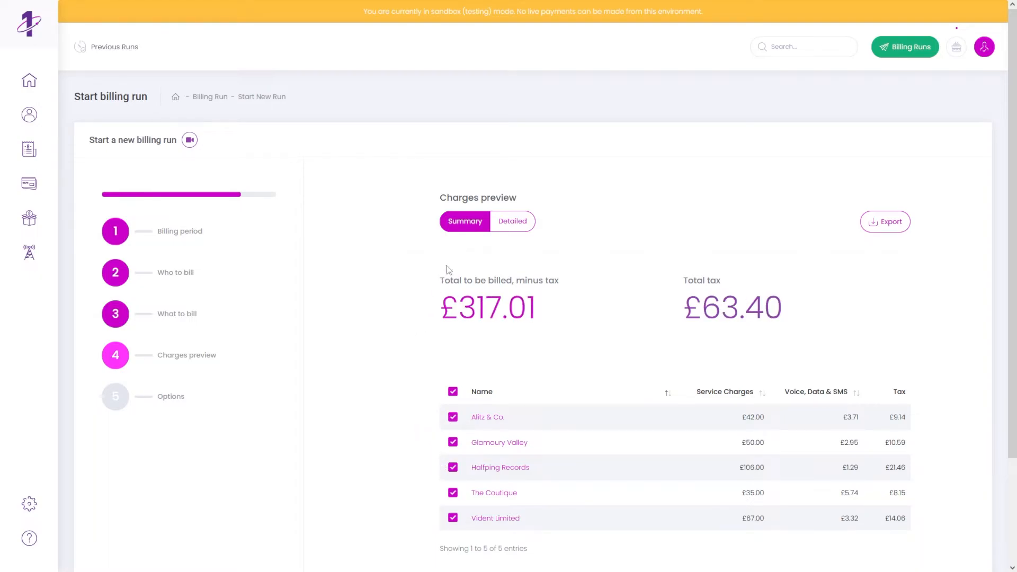
Review the detailed charges preview for every customer in the run and continue to the billing run options.
click(500, 235)
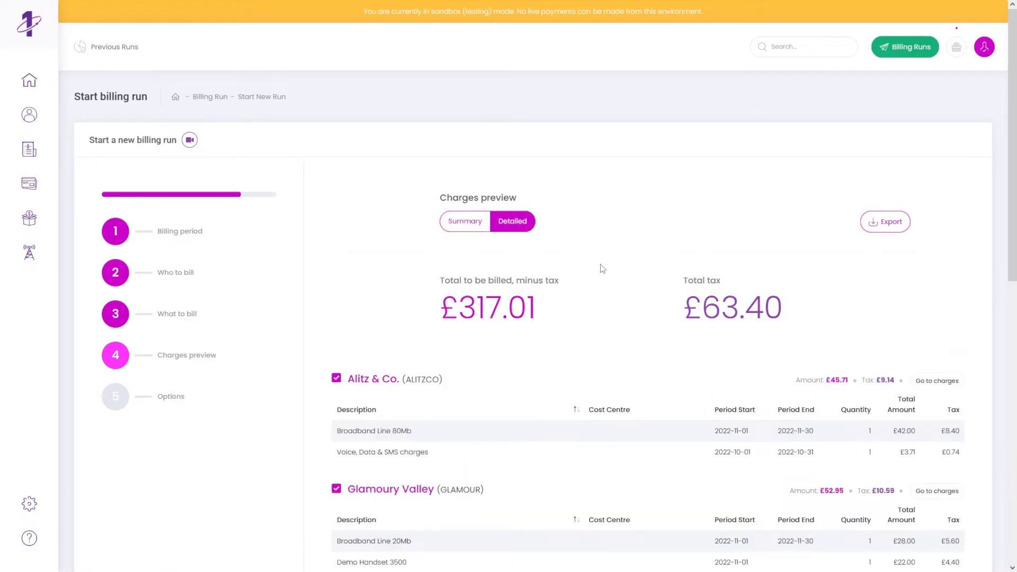
scroll(637, 301, down, 3)
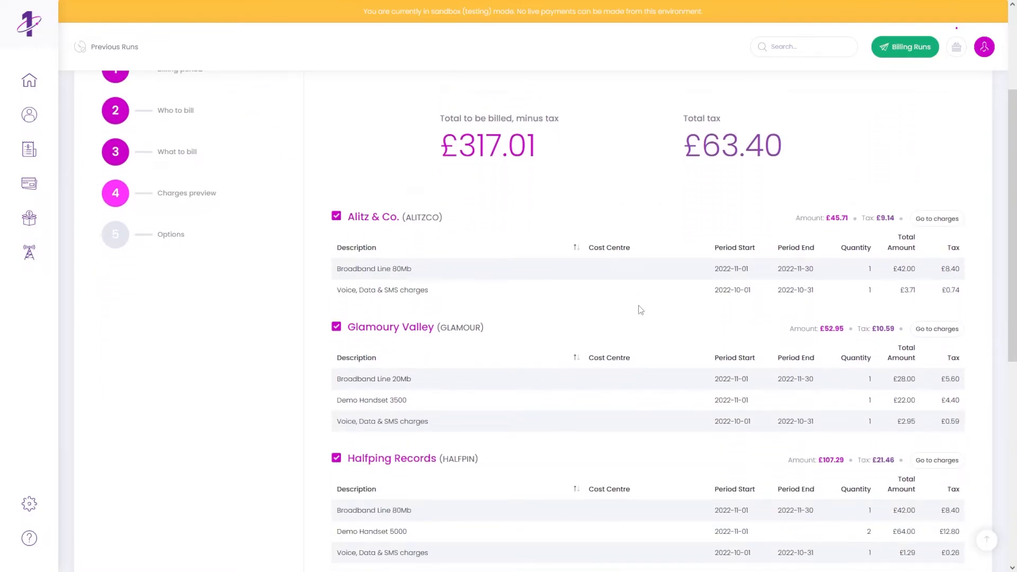
scroll(640, 310, down, 4)
scroll(641, 315, down, 3)
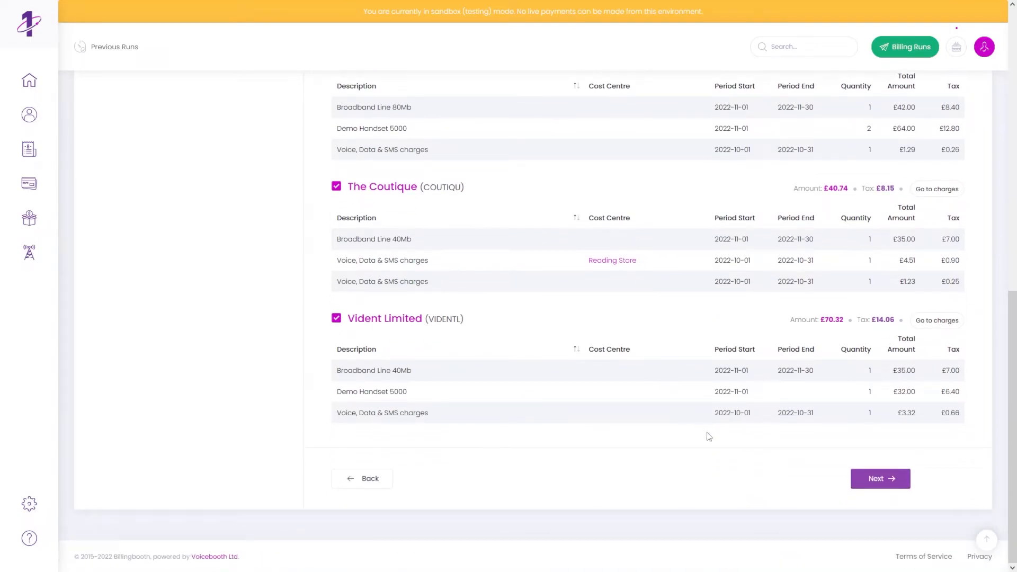
click(865, 480)
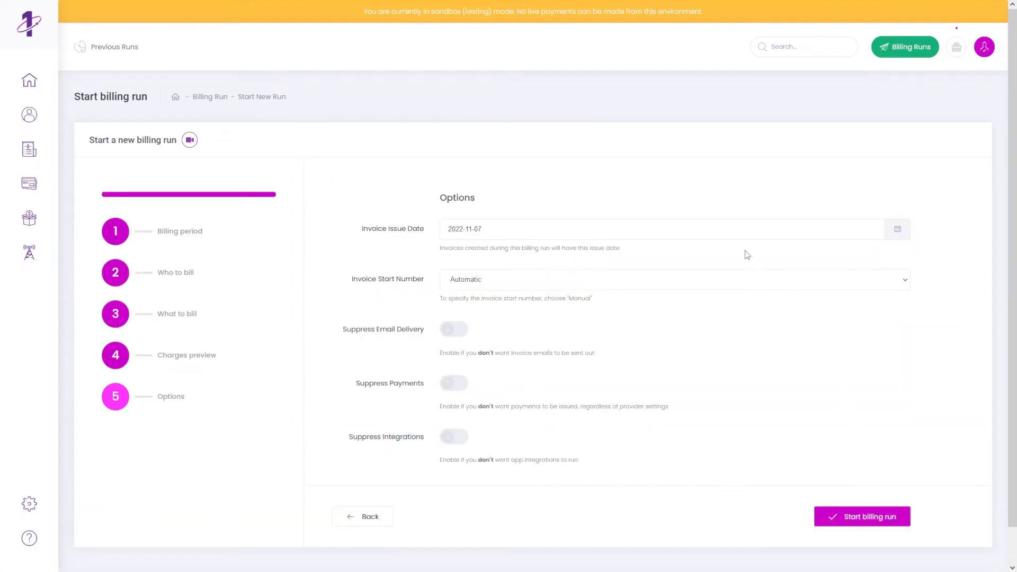
Set the invoice issue date to 2022-11-01 and keep the invoice start number on Automatic.
click(728, 232)
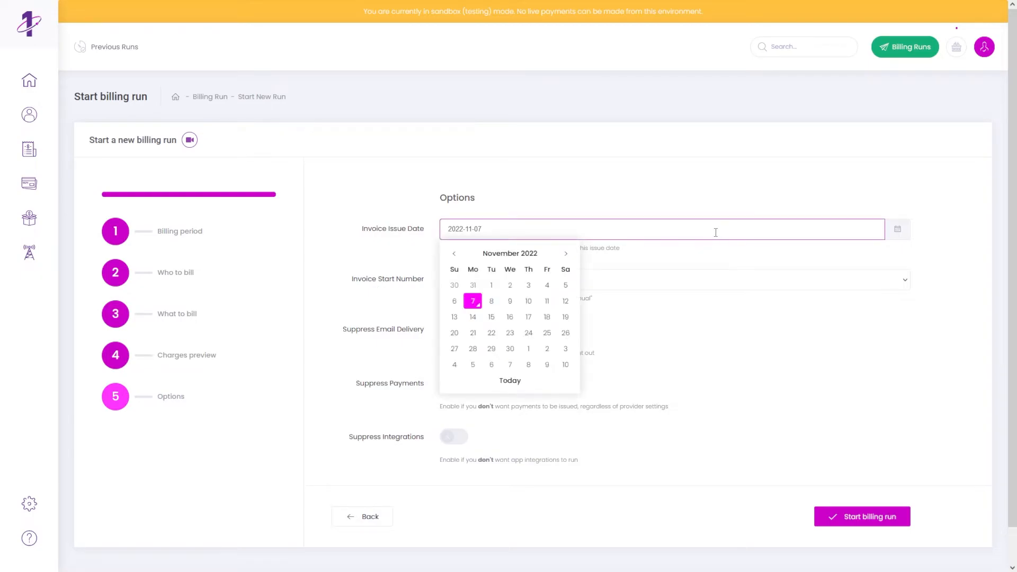
click(495, 286)
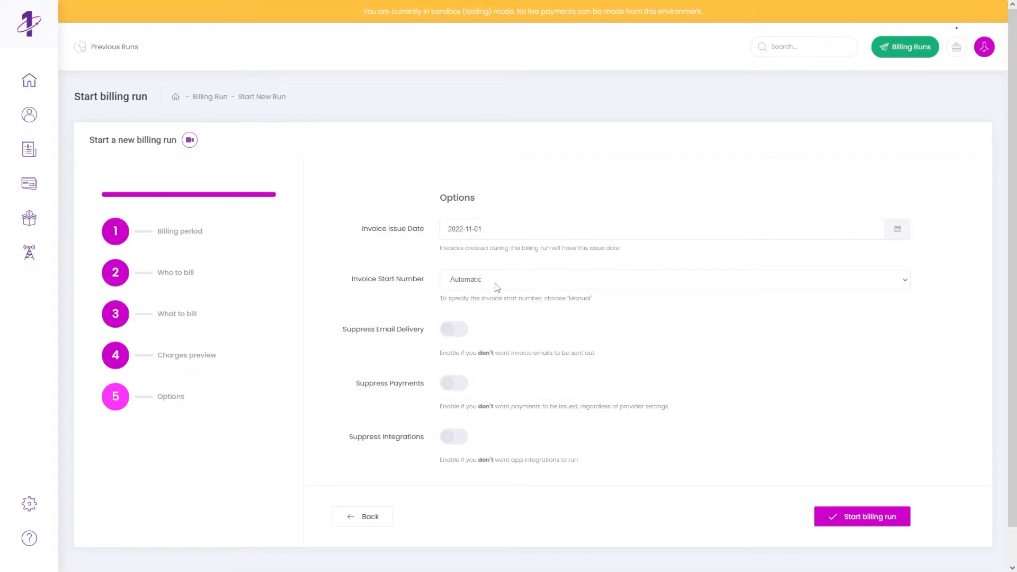
click(501, 281)
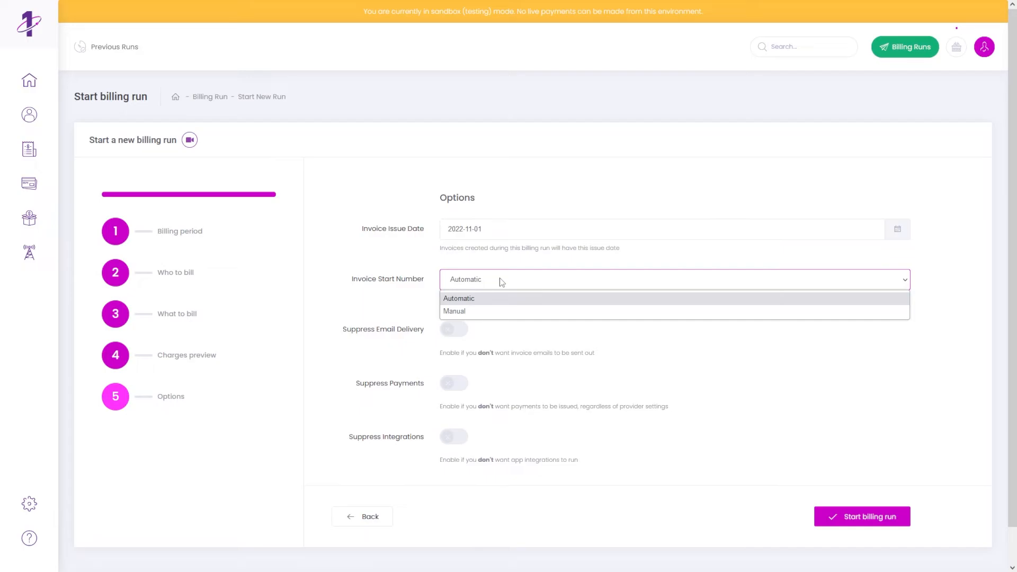
click(502, 282)
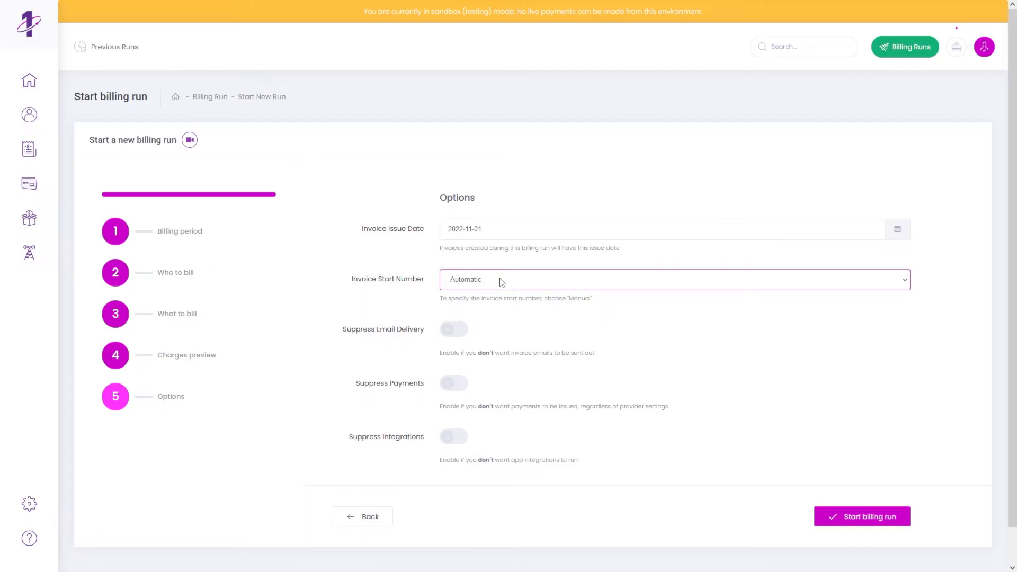
Suppress email delivery, payments and integrations for this run, and start the billing run.
click(453, 337)
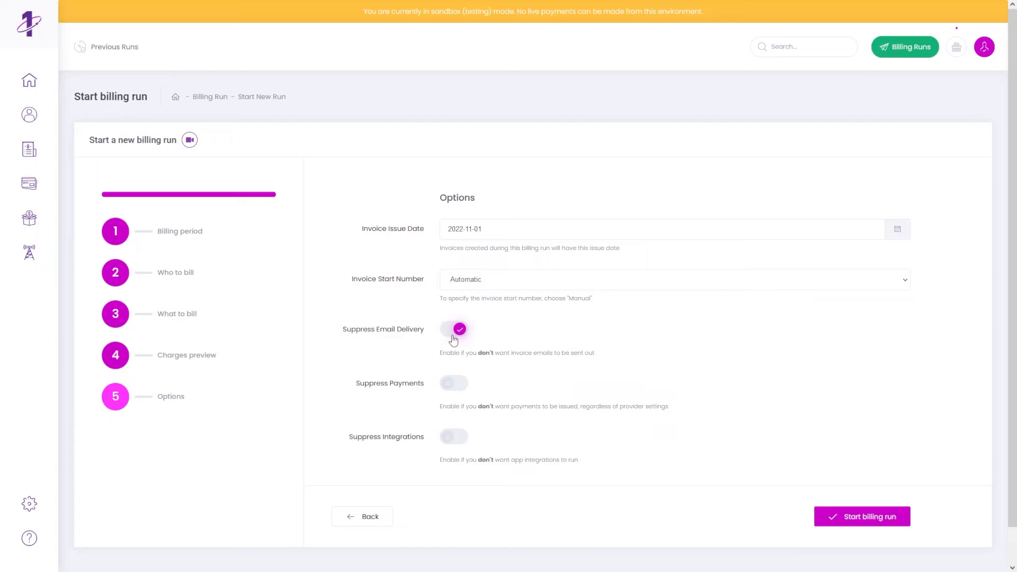
click(454, 392)
click(454, 438)
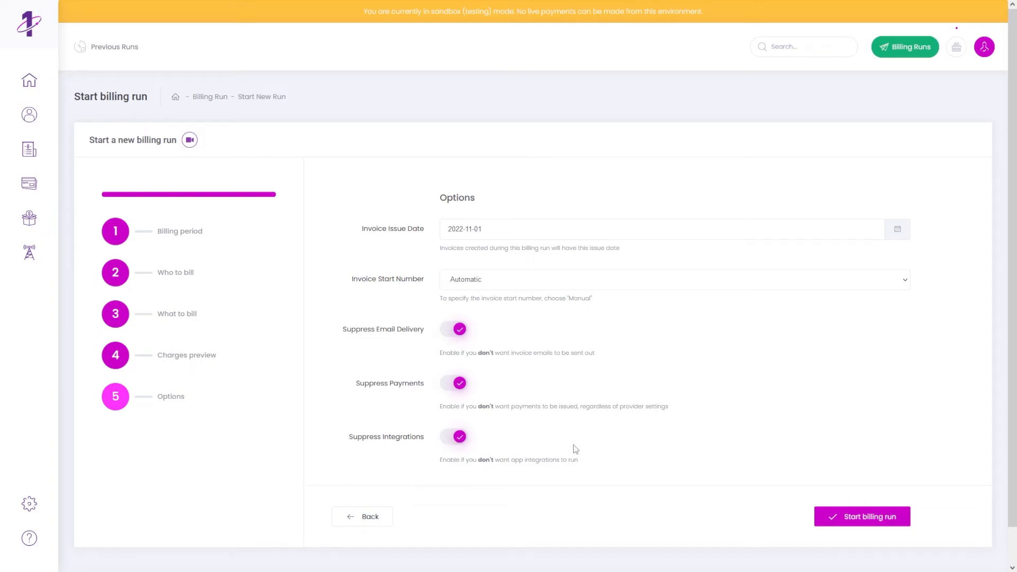
click(842, 517)
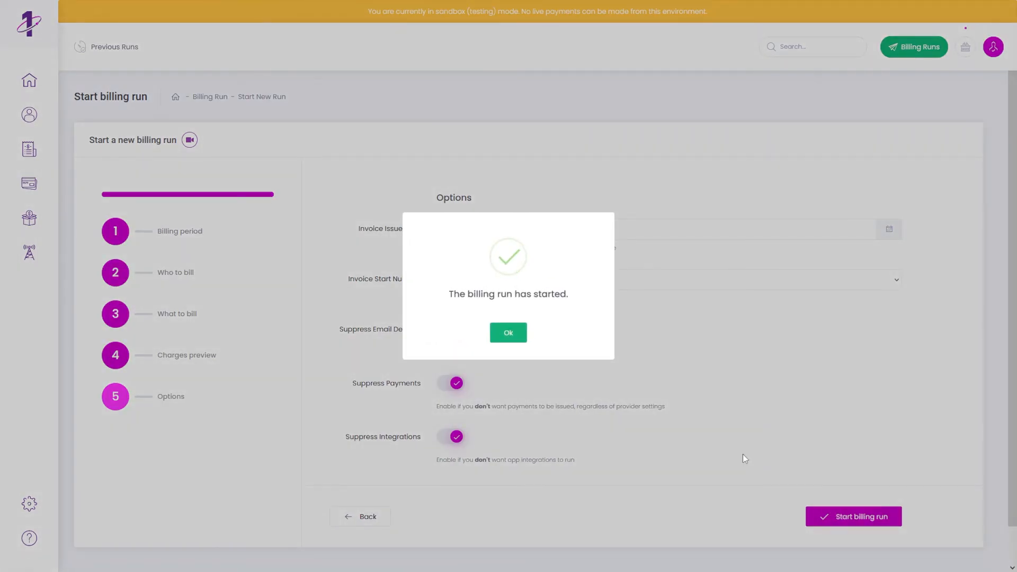
click(519, 335)
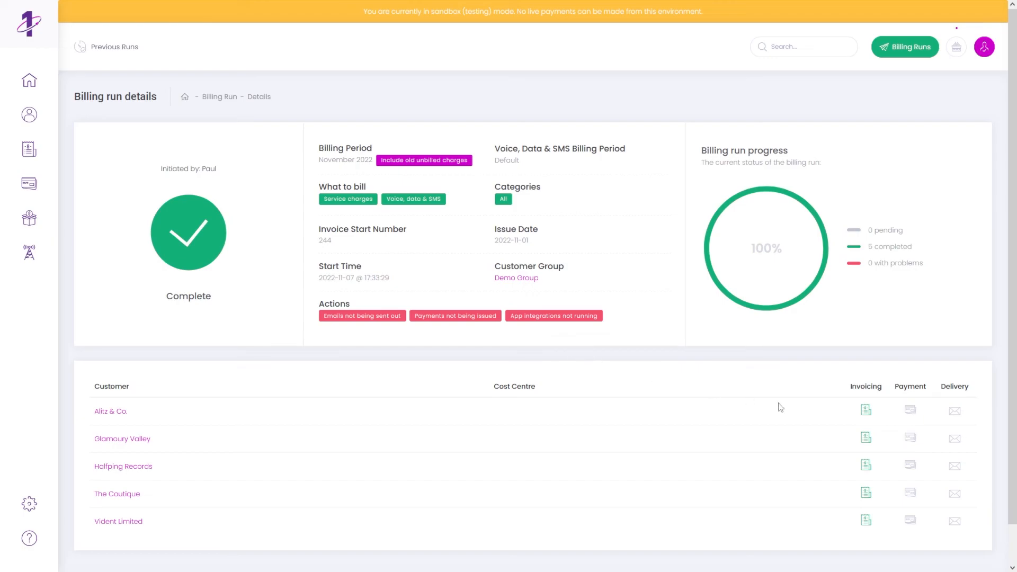
Open the invoice generated for Alitz & Co. and review its charge lines and totals.
click(866, 413)
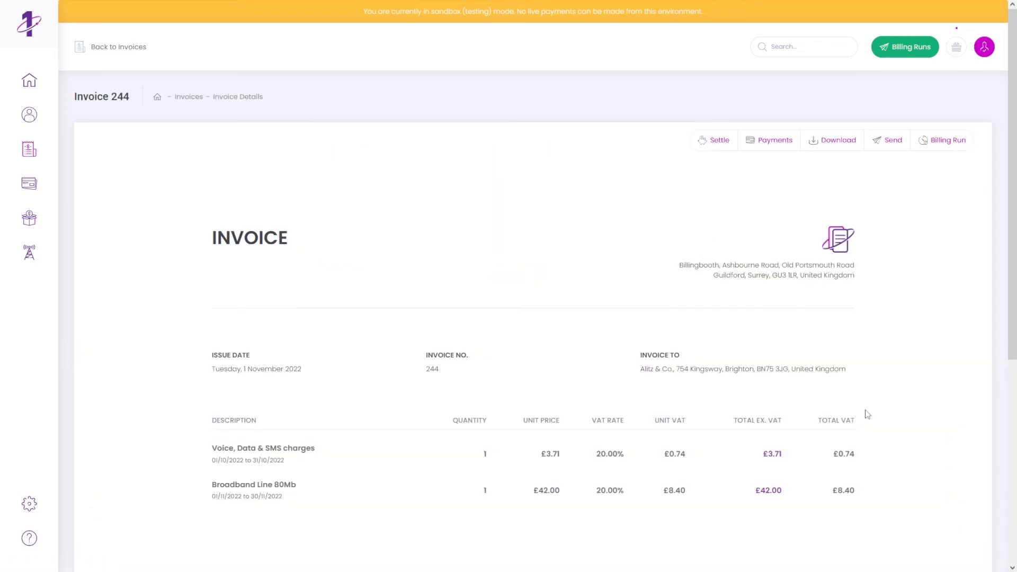
scroll(867, 414, down, 2)
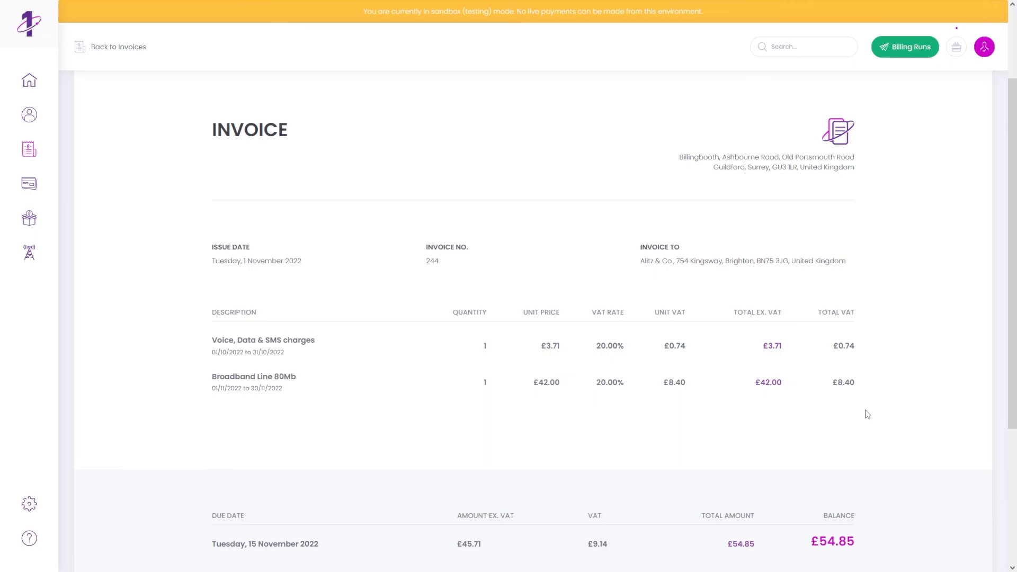
scroll(868, 414, down, 1)
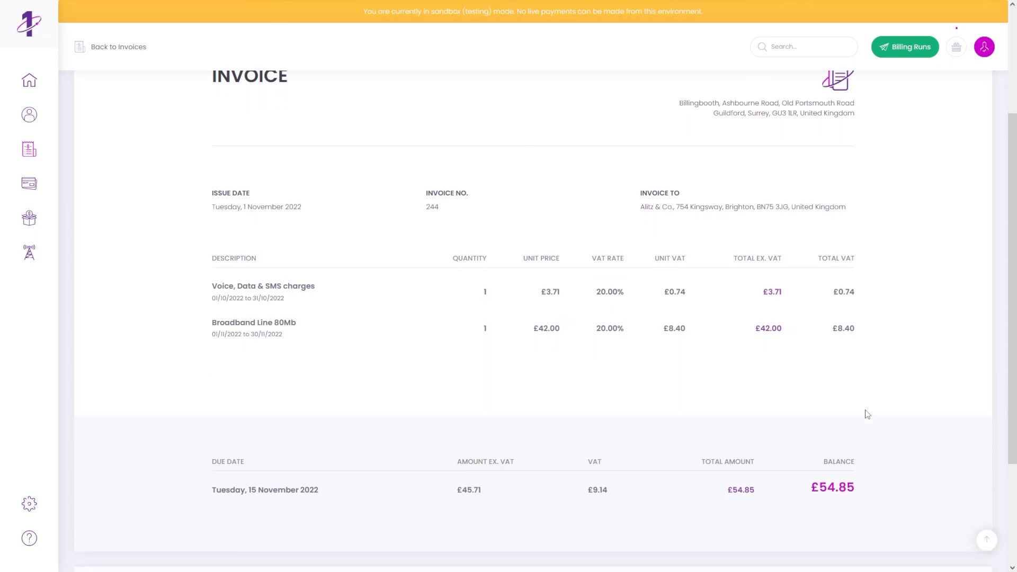
scroll(868, 414, up, 3)
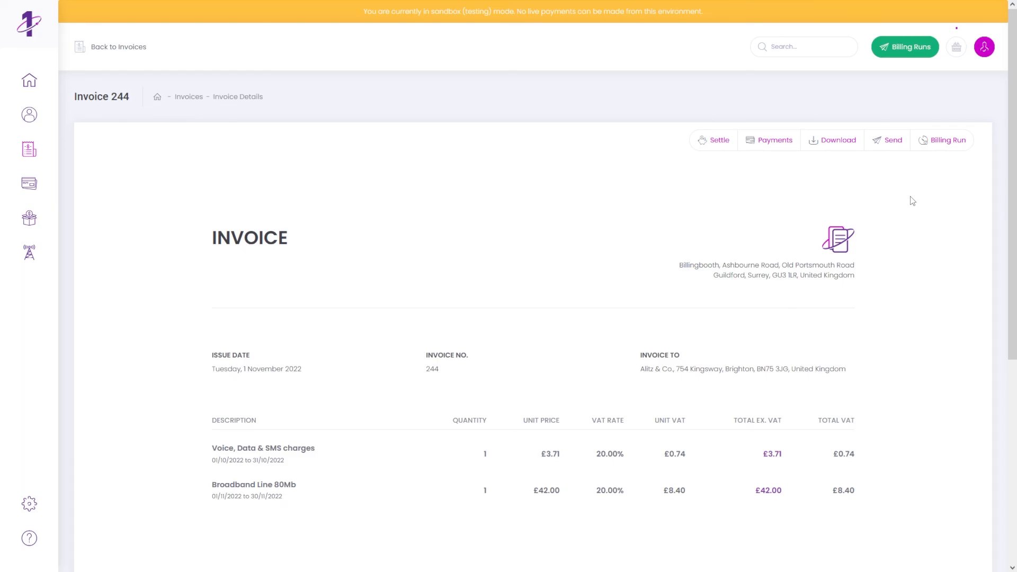
Go to the previous billing runs and open the details of the Demo Group run for November 2022.
click(915, 60)
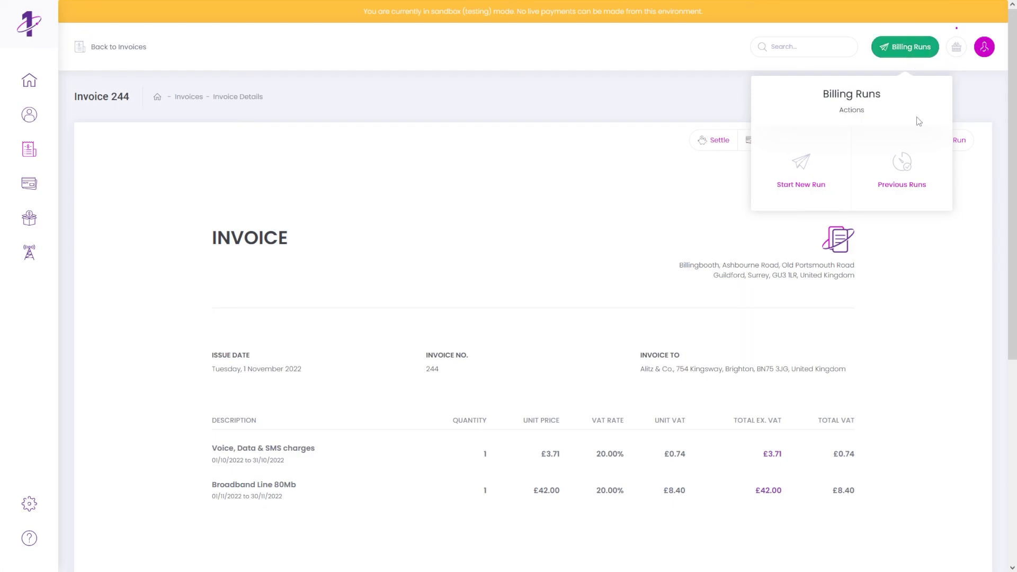
click(911, 164)
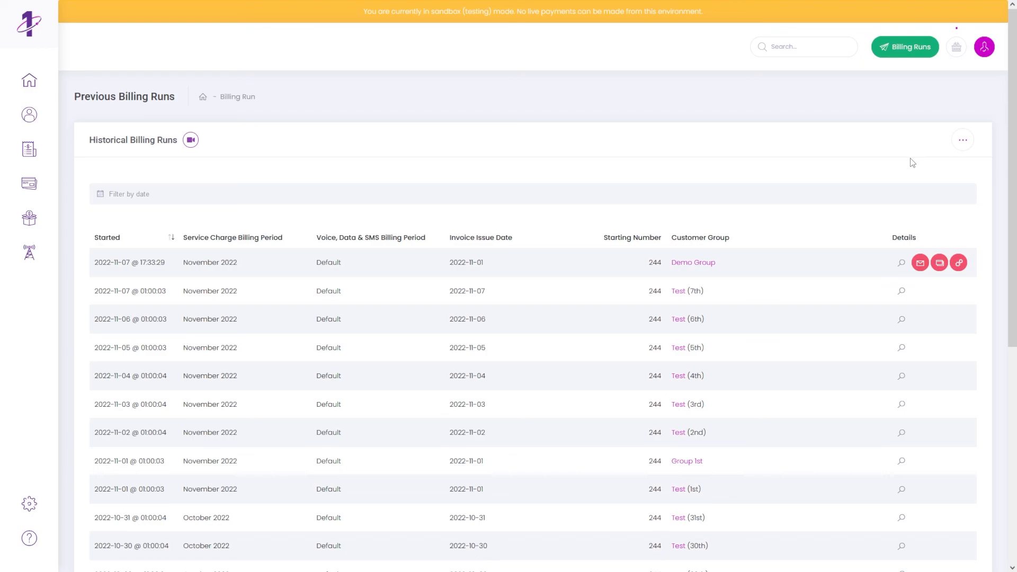
click(901, 263)
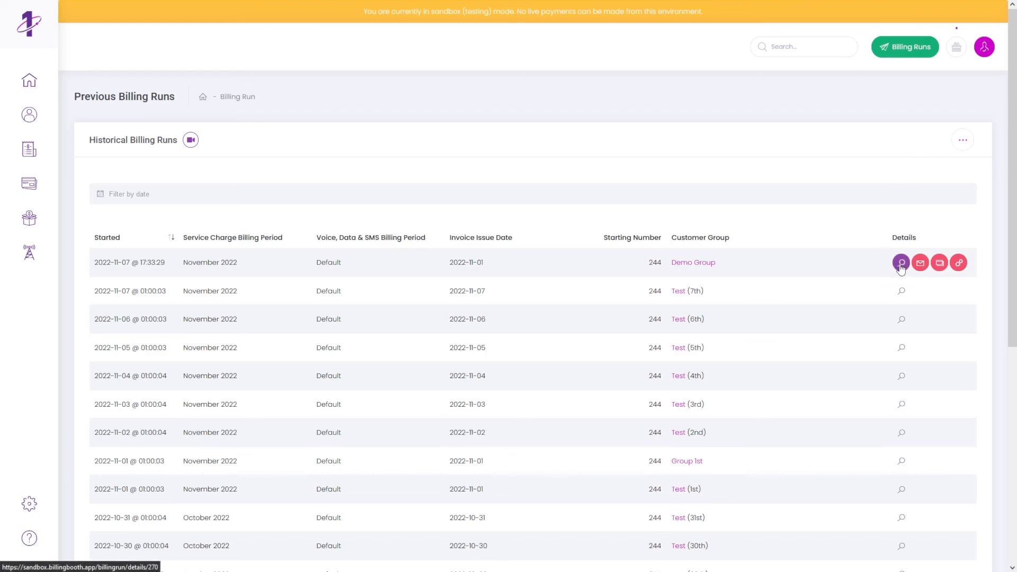